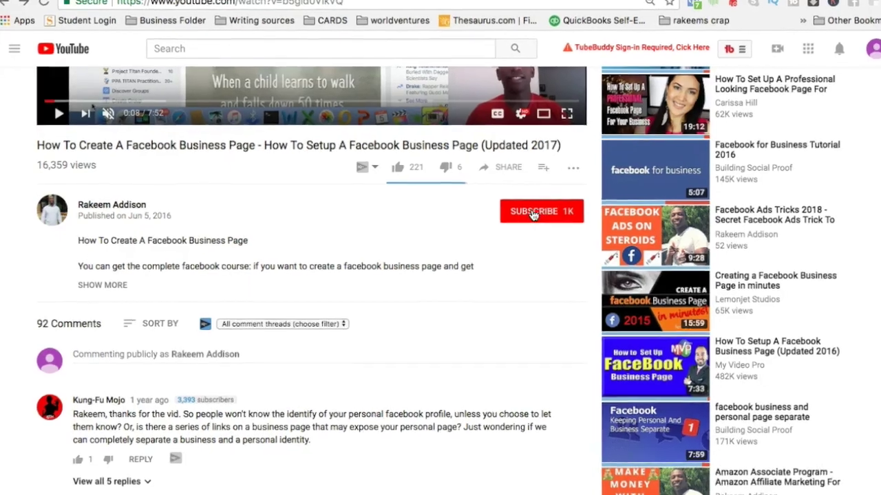
Subscribe to the channel of the Facebook business page video and turn on its notifications
{"action": "left_click", "coordinate": [534, 215]}
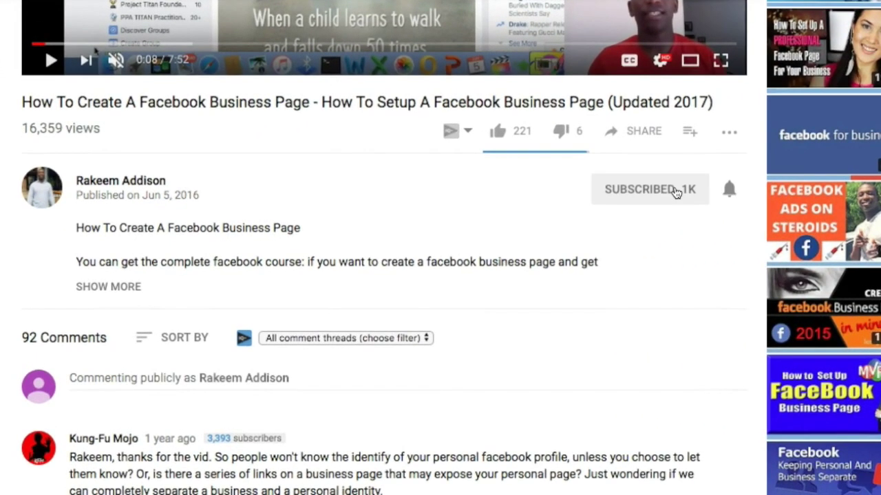
{"action": "left_click", "coordinate": [730, 191]}
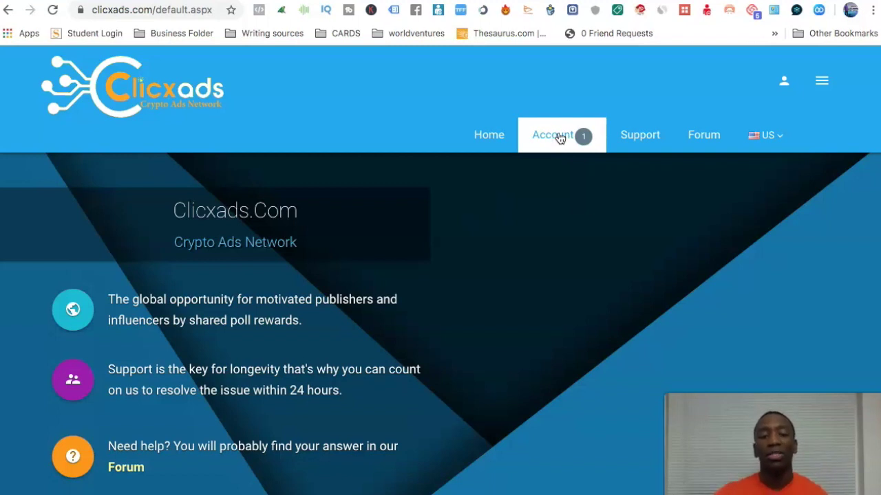
Open the account area and review the existing CPA/GPT Offers advertising campaigns
{"action": "left_click", "coordinate": [560, 138]}
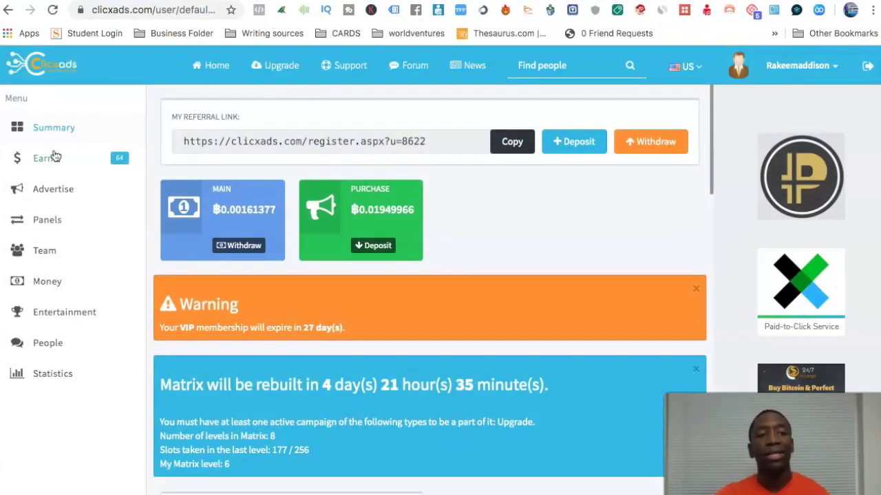
{"action": "left_click", "coordinate": [52, 194]}
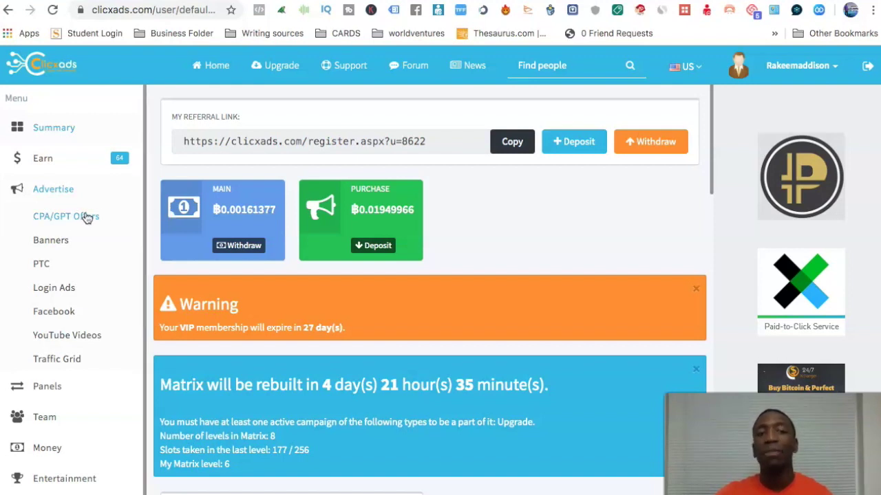
{"action": "left_click", "coordinate": [87, 217]}
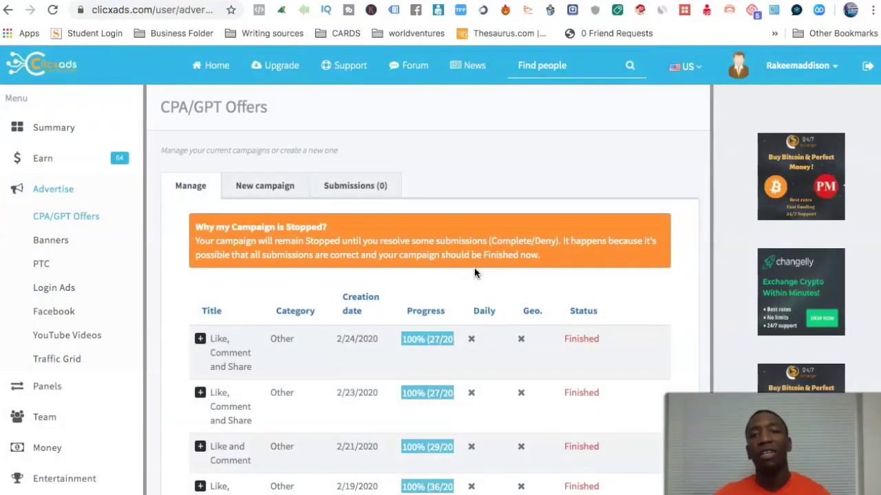
{"action": "scroll", "coordinate": [338, 333], "scroll_direction": "down", "scroll_amount": 2}
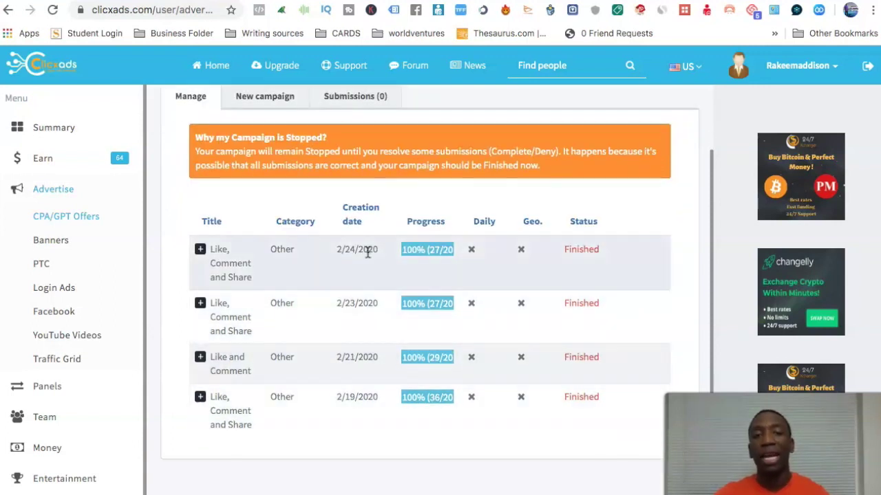
{"action": "scroll", "coordinate": [368, 253], "scroll_direction": "up", "scroll_amount": 2}
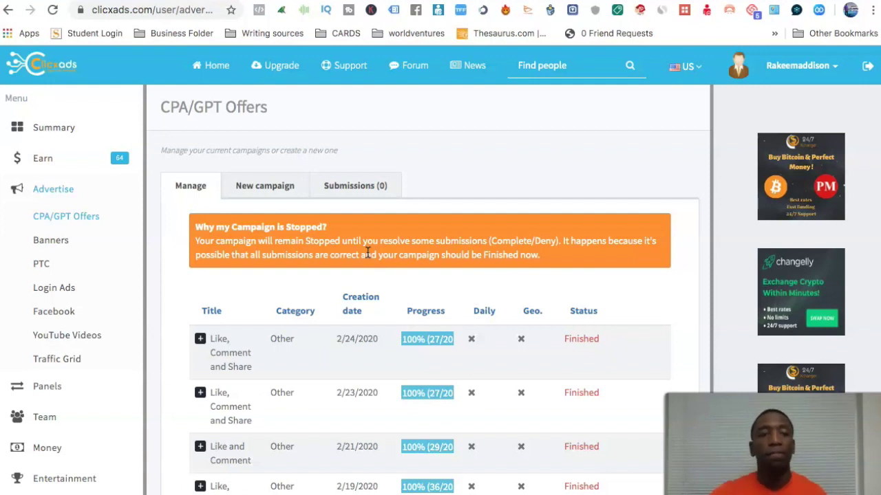
{"action": "left_click", "coordinate": [256, 189]}
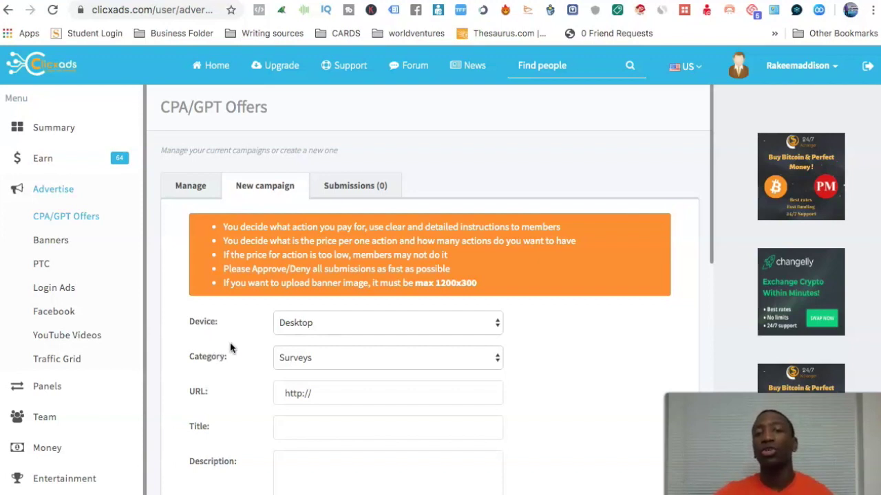
{"action": "left_click", "coordinate": [309, 325]}
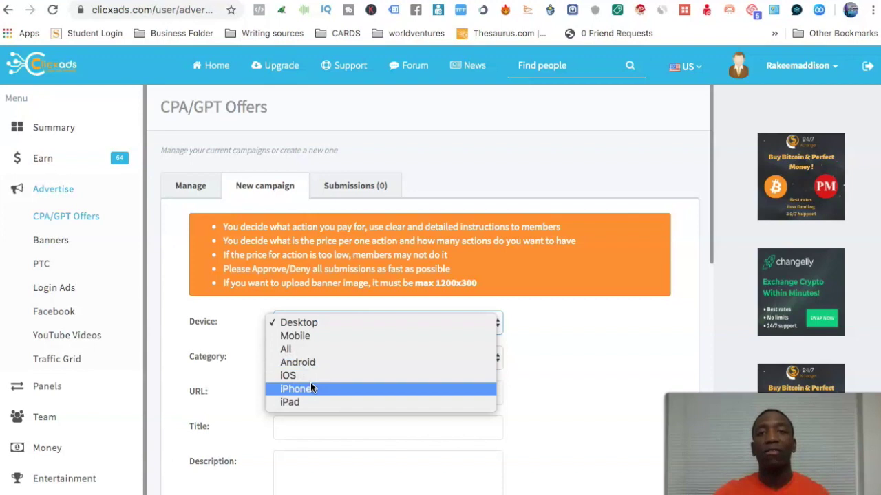
{"action": "left_click", "coordinate": [658, 313]}
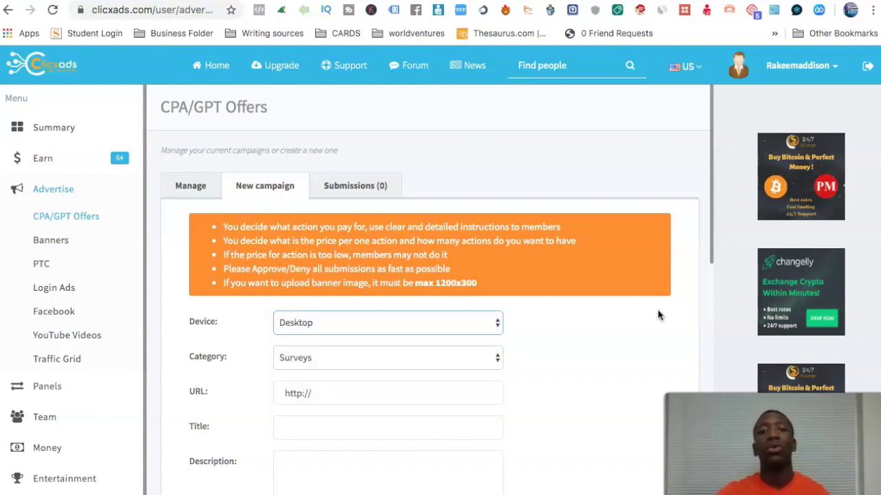
{"action": "left_click", "coordinate": [416, 323]}
{"action": "left_click", "coordinate": [377, 349]}
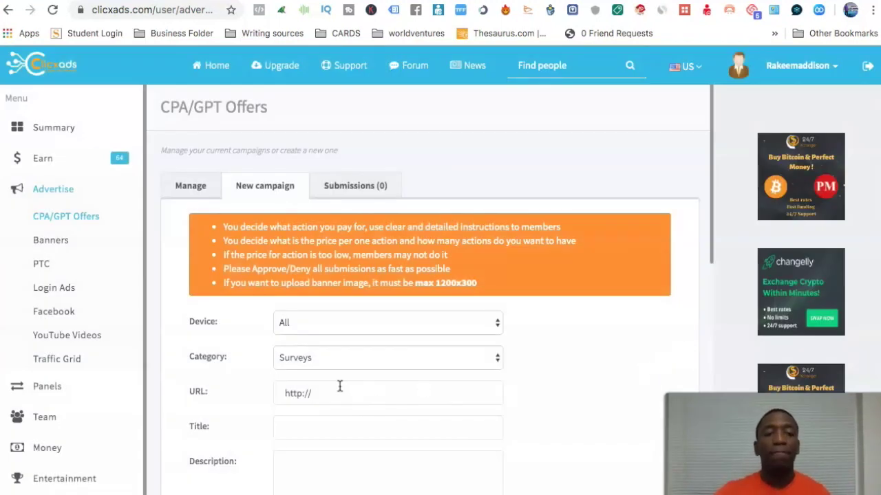
{"action": "left_click", "coordinate": [354, 358]}
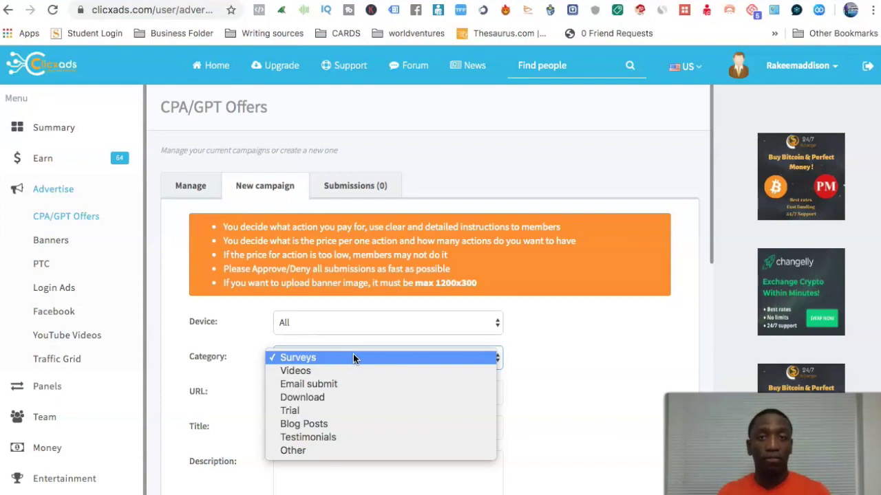
{"action": "left_click", "coordinate": [562, 356]}
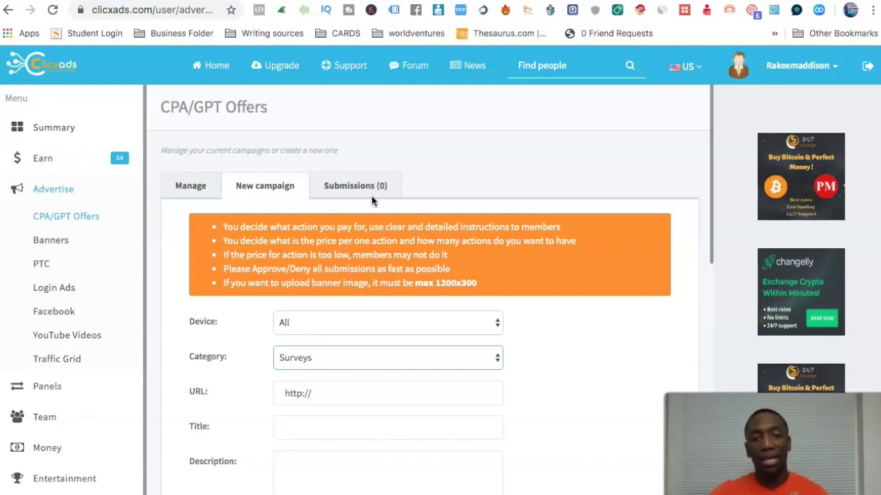
{"action": "left_click", "coordinate": [183, 190]}
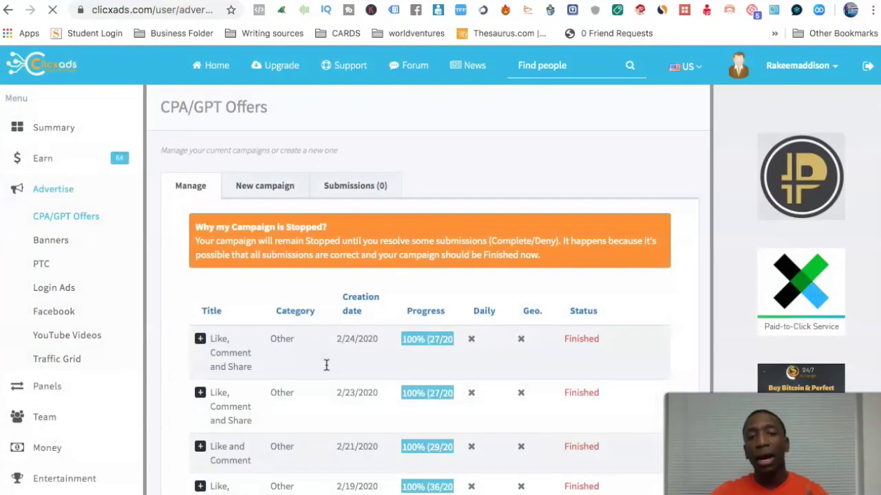
{"action": "scroll", "coordinate": [326, 365], "scroll_direction": "down", "scroll_amount": 2}
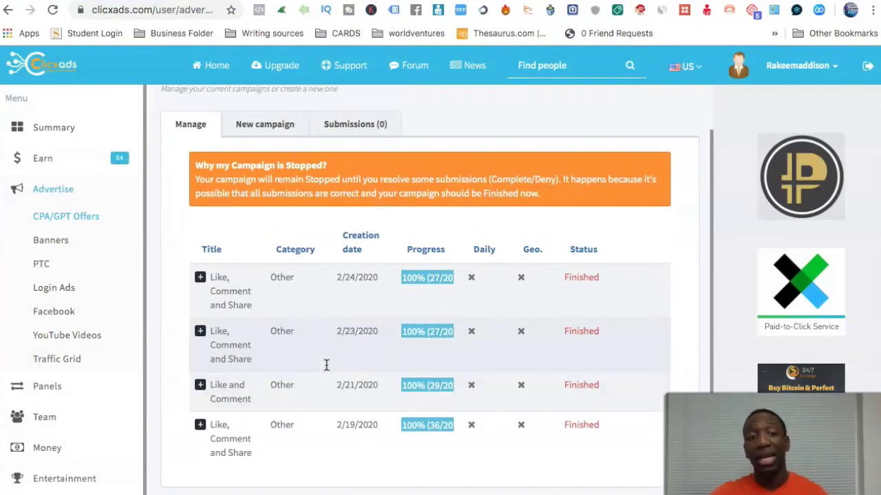
Start a new CPA/GPT Offers campaign with the device set to All and the category set to Other
{"action": "left_click", "coordinate": [275, 124]}
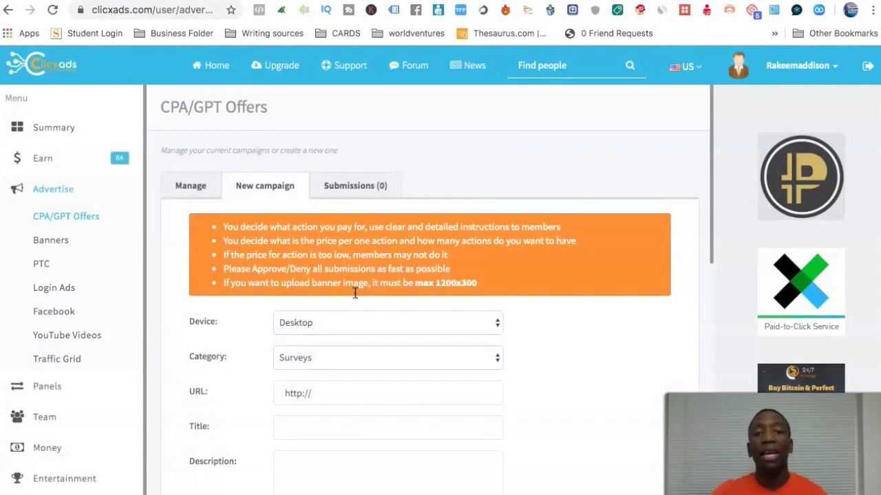
{"action": "left_click", "coordinate": [353, 324]}
{"action": "left_click", "coordinate": [341, 349]}
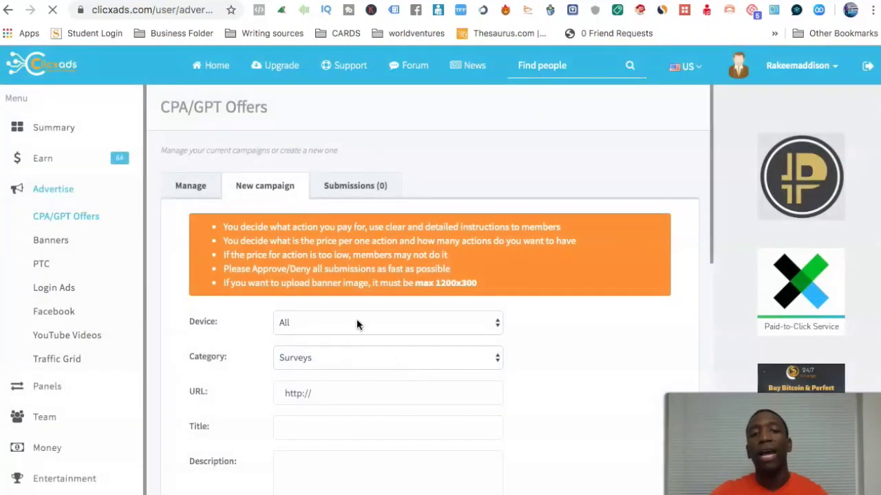
{"action": "left_click", "coordinate": [363, 357]}
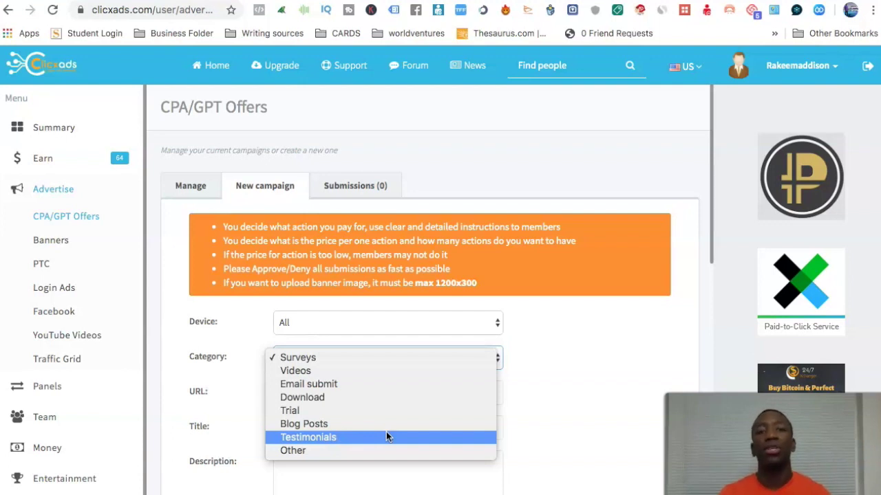
{"action": "left_click", "coordinate": [337, 447]}
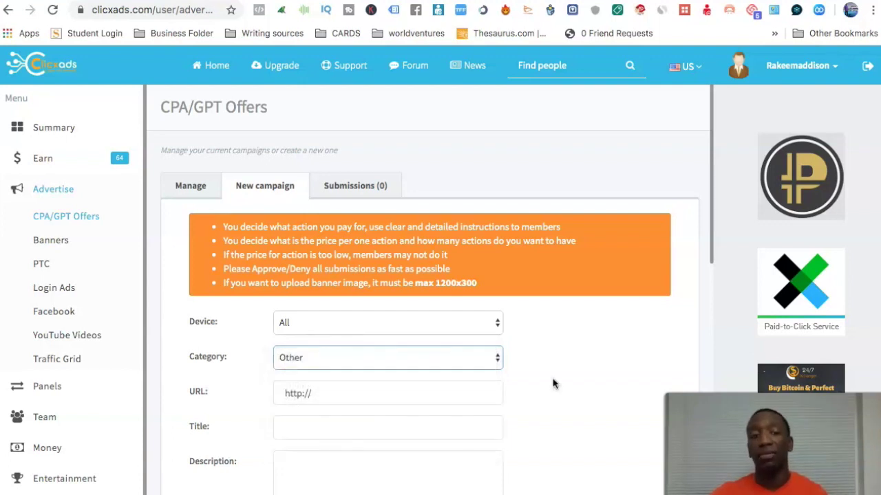
Fill the campaign's target URL with the first suggested Facebook post link
{"action": "left_click", "coordinate": [330, 390]}
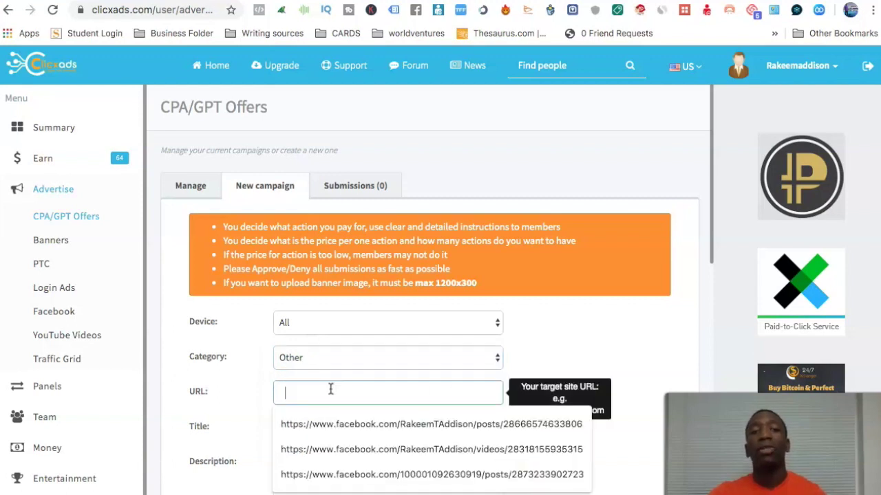
{"action": "left_click", "coordinate": [639, 342]}
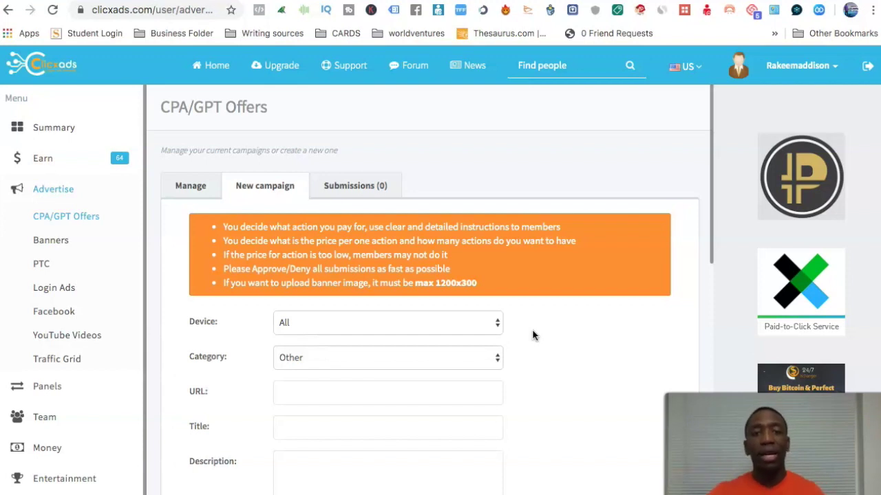
{"action": "left_click", "coordinate": [332, 385]}
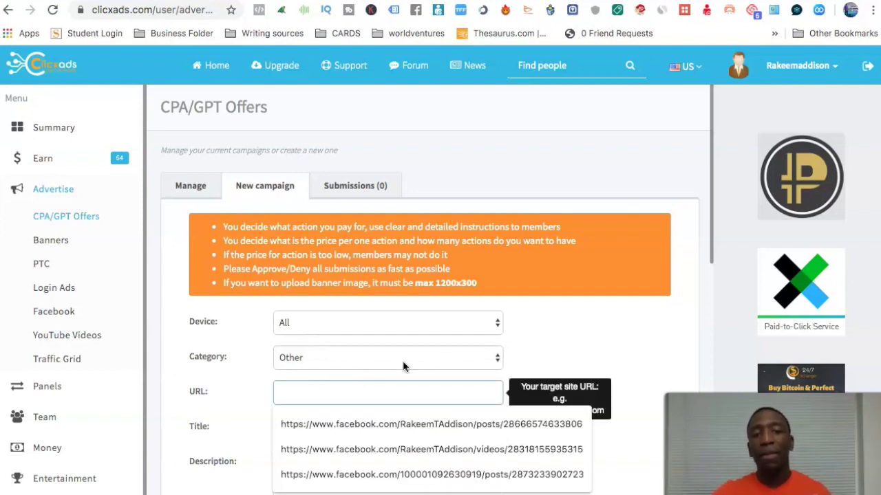
{"action": "left_click", "coordinate": [450, 425]}
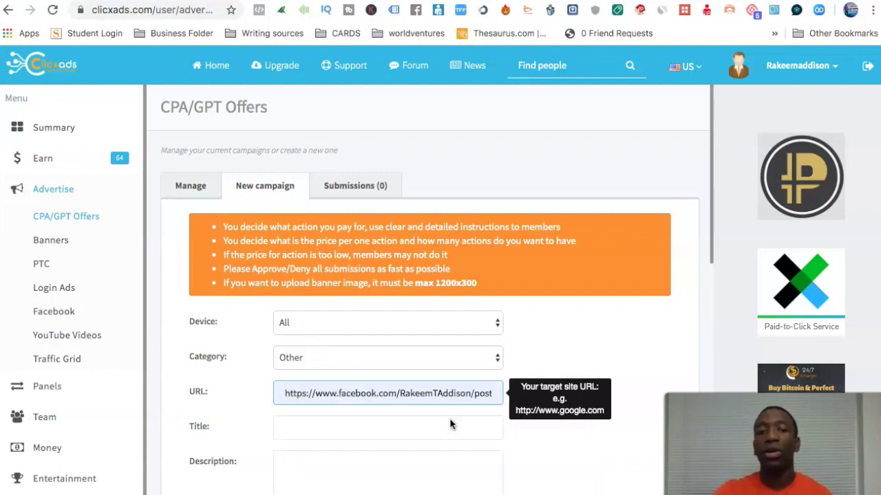
{"action": "left_click", "coordinate": [611, 353]}
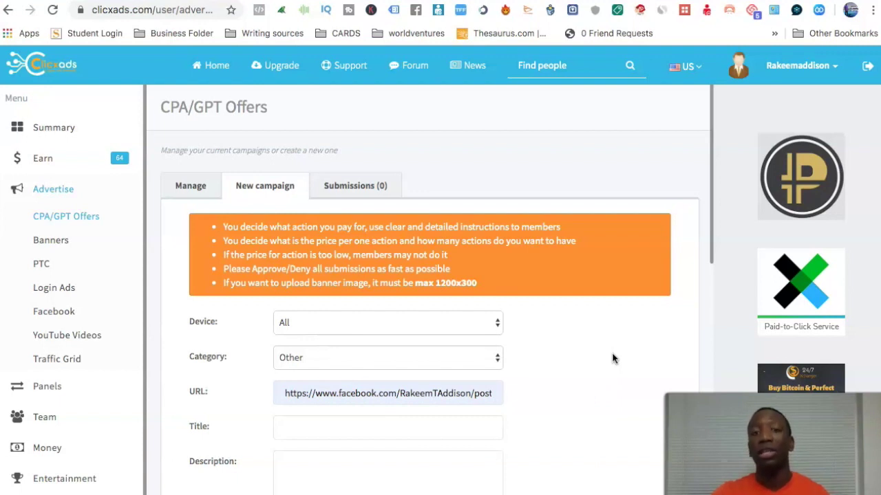
Set the campaign title to the suggested "Like, Comment and Share"
{"action": "scroll", "coordinate": [611, 352], "scroll_direction": "down", "scroll_amount": 1}
{"action": "left_click", "coordinate": [329, 358]}
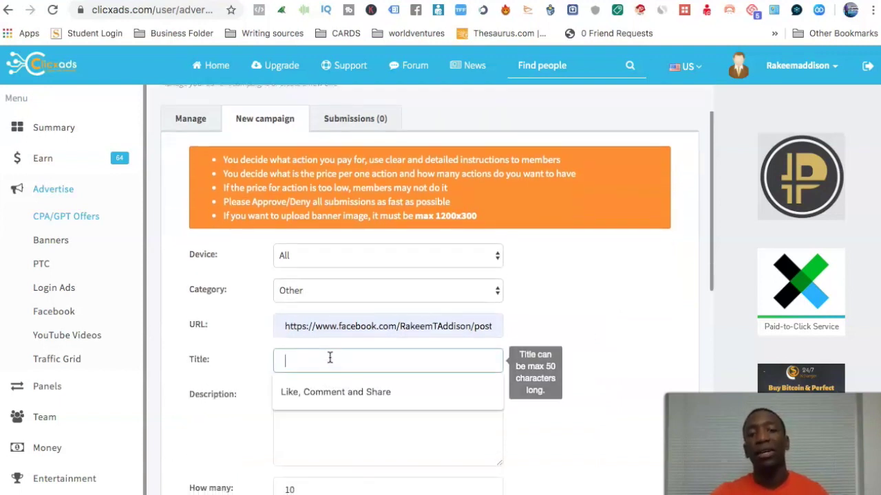
{"action": "left_click", "coordinate": [386, 387]}
{"action": "left_click", "coordinate": [697, 301]}
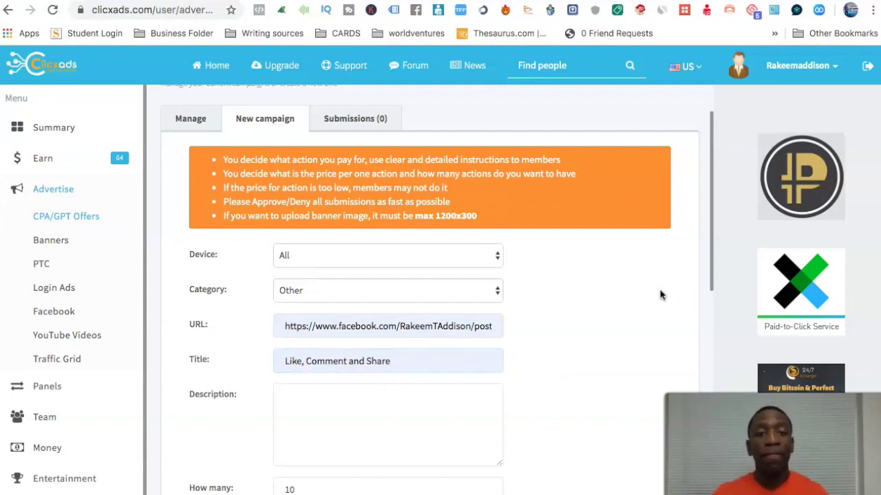
Examine the campaign's description, quantity, price per action, submission requirements, total price and payment options
{"action": "left_click", "coordinate": [293, 400]}
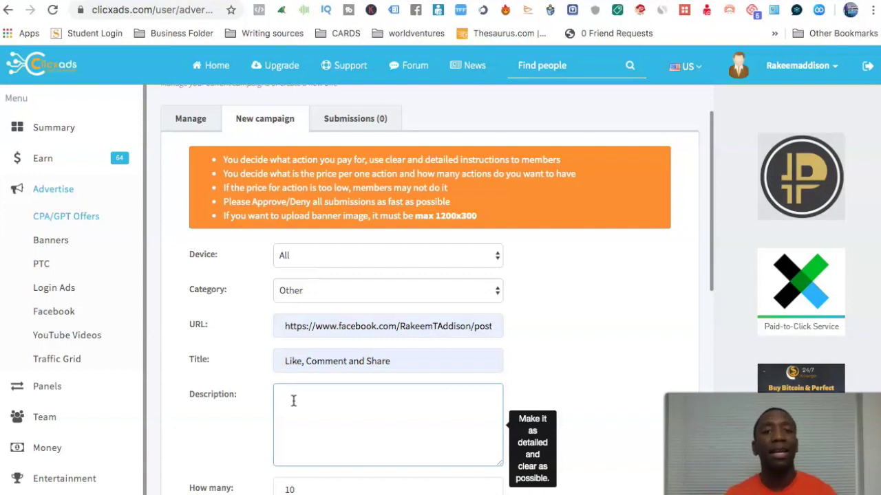
{"action": "scroll", "coordinate": [528, 276], "scroll_direction": "down", "scroll_amount": 3}
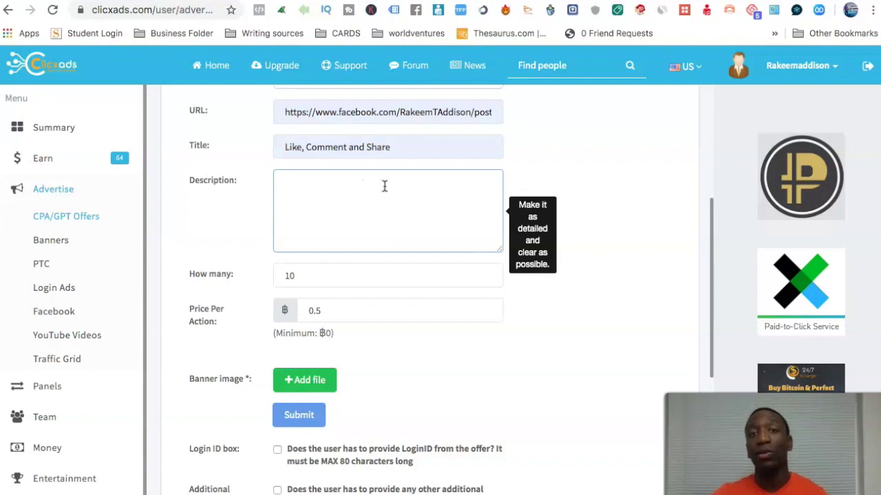
{"action": "double_click", "coordinate": [311, 270]}
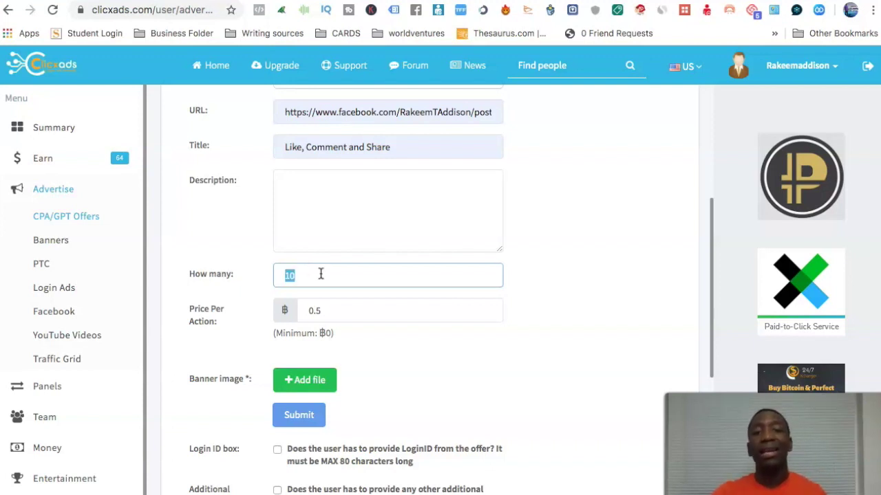
{"action": "left_click", "coordinate": [520, 256]}
{"action": "double_click", "coordinate": [341, 301]}
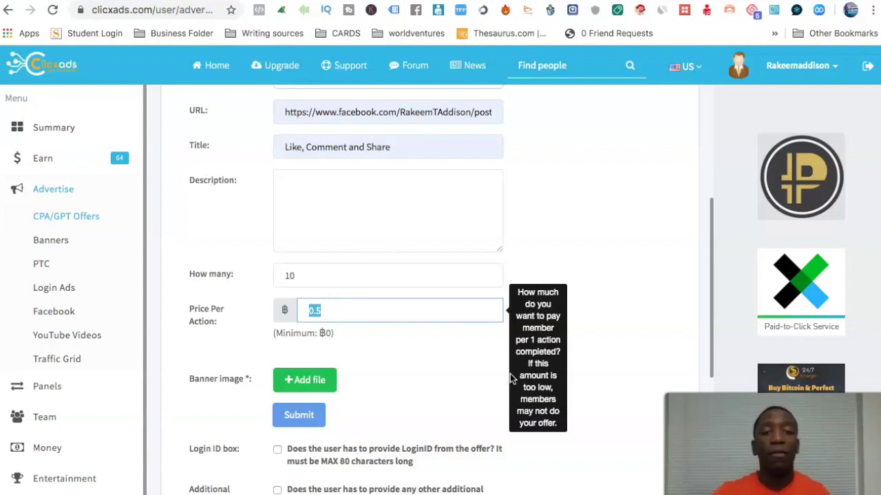
{"action": "left_click", "coordinate": [458, 364]}
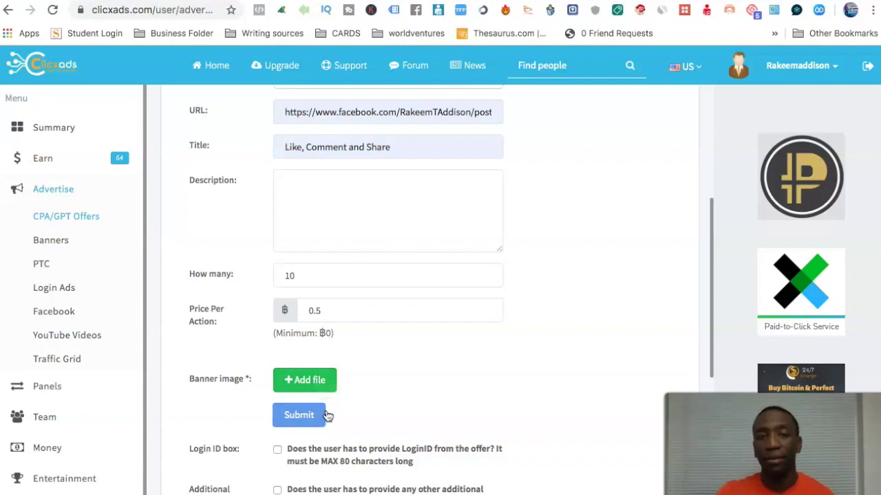
{"action": "scroll", "coordinate": [509, 401], "scroll_direction": "down", "scroll_amount": 5}
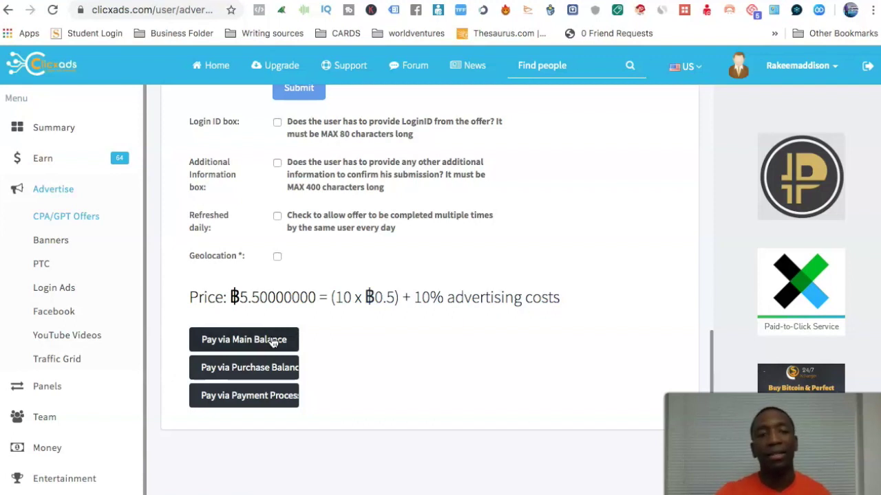
{"action": "scroll", "coordinate": [422, 352], "scroll_direction": "up", "scroll_amount": 6}
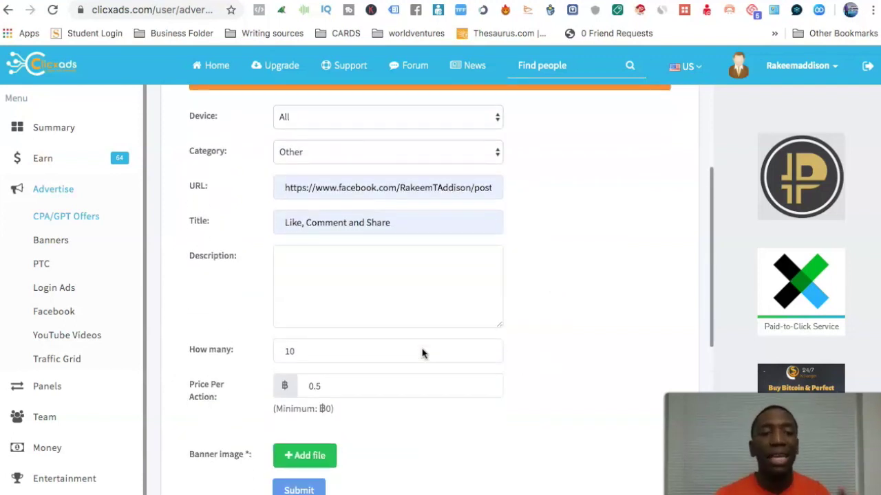
Open the new campaign form for banner advertising
{"action": "left_click", "coordinate": [51, 242]}
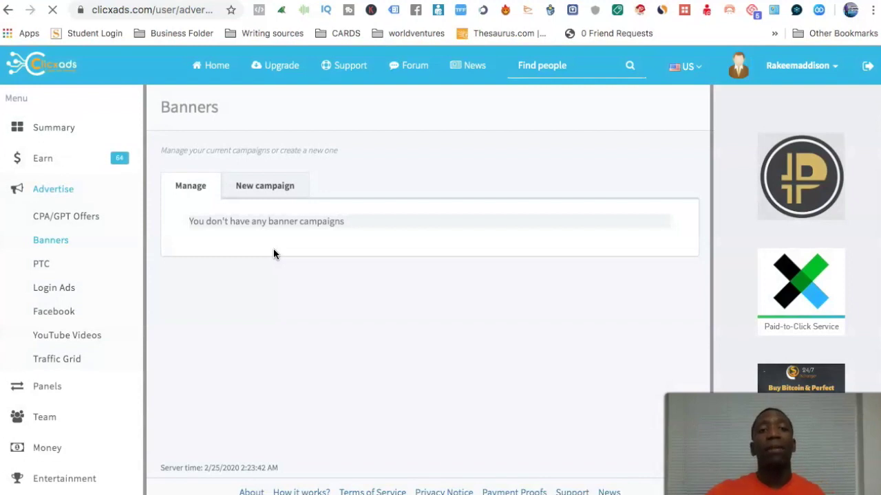
{"action": "left_click", "coordinate": [281, 195]}
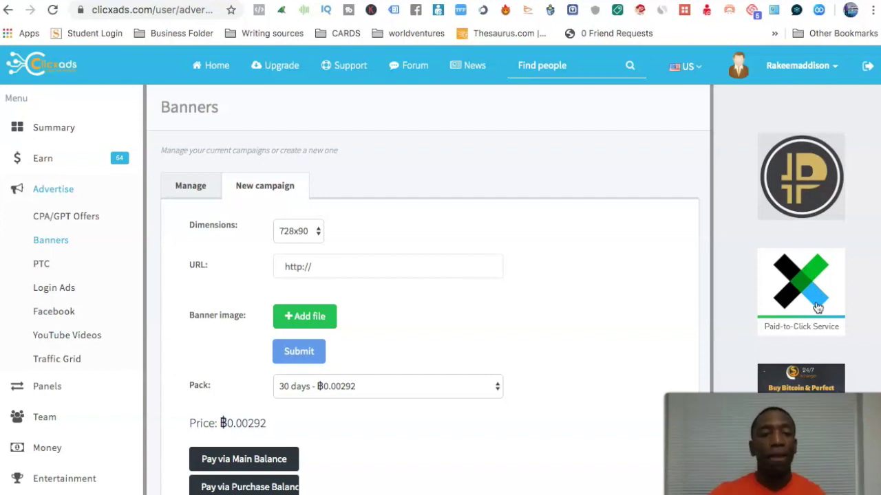
Examine the banner campaign's dimension choices, target URL, image upload, pack choices and payment options
{"action": "left_click", "coordinate": [306, 231]}
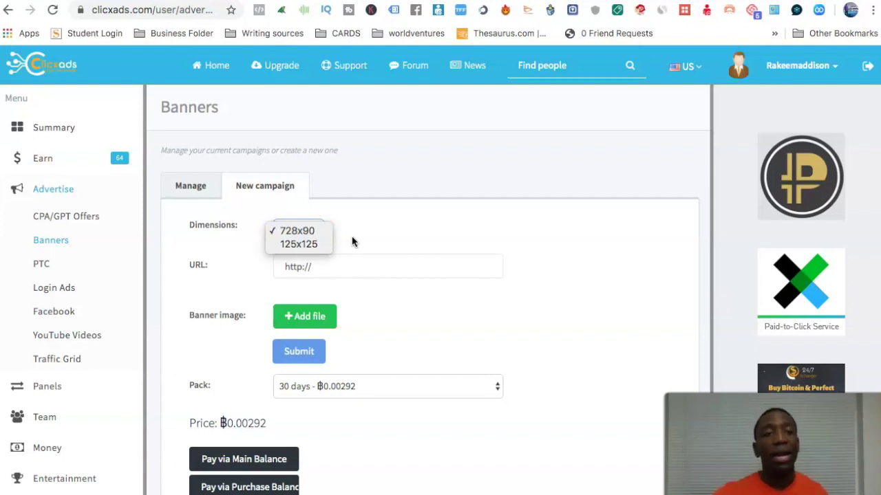
{"action": "left_click", "coordinate": [371, 210]}
{"action": "left_click", "coordinate": [330, 260]}
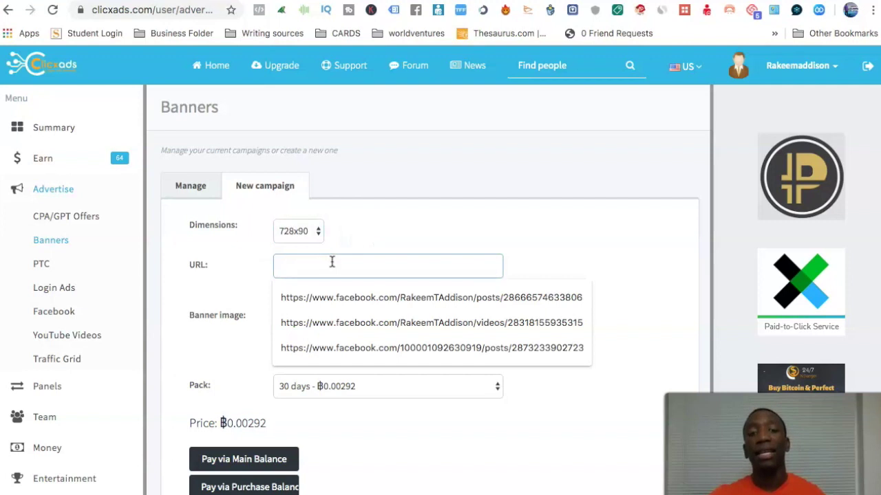
{"action": "left_click", "coordinate": [444, 218]}
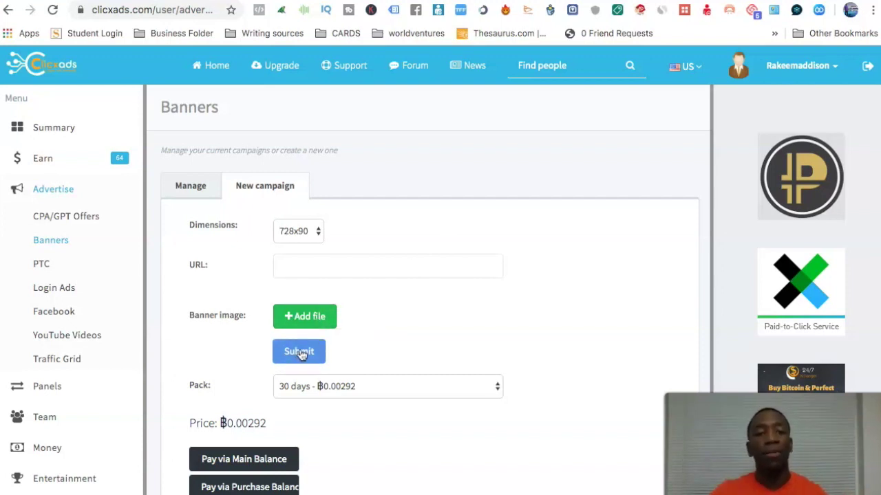
{"action": "left_click", "coordinate": [390, 381]}
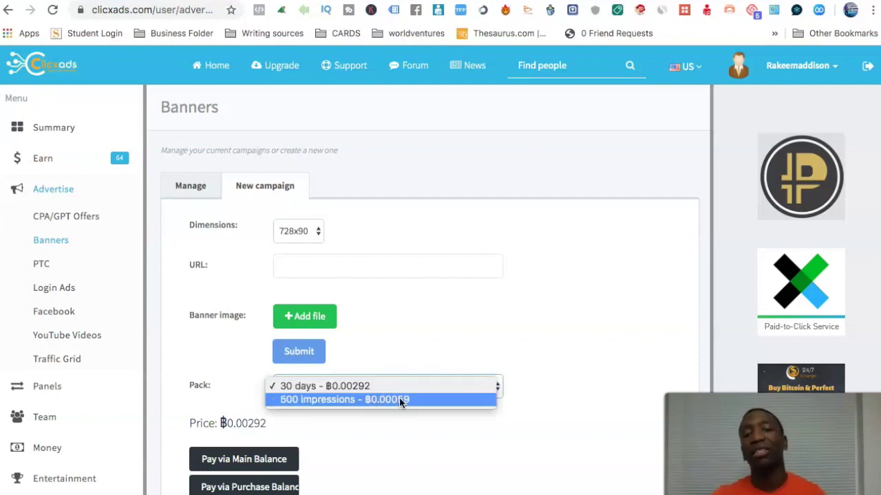
{"action": "left_click", "coordinate": [550, 335]}
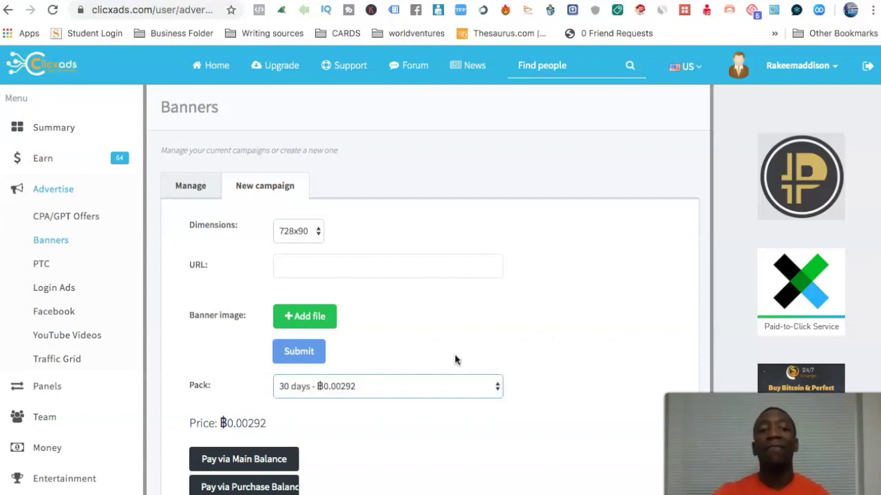
{"action": "scroll", "coordinate": [455, 360], "scroll_direction": "down", "scroll_amount": 2}
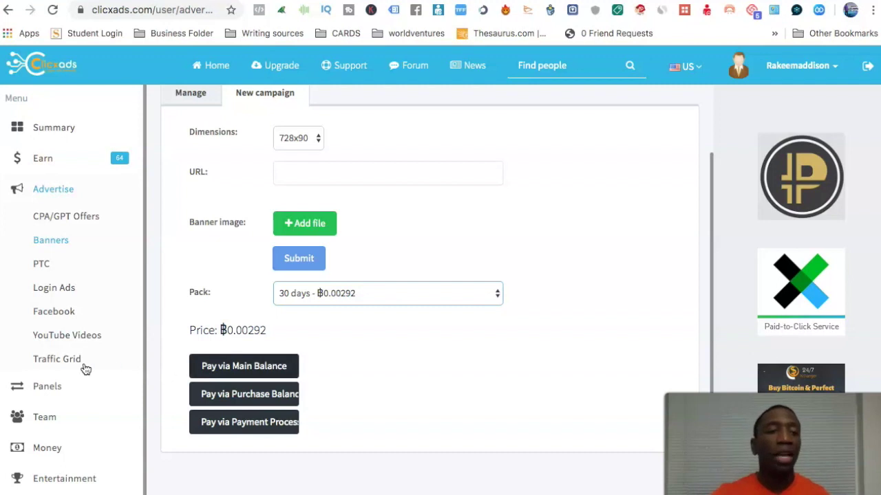
Open the new campaign form for PTC advertising and check its title and URL fields
{"action": "left_click", "coordinate": [42, 263]}
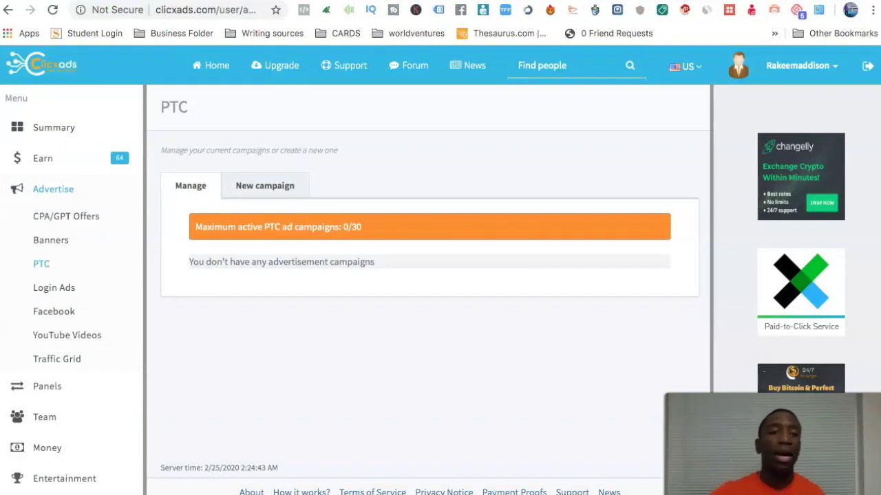
{"action": "left_click", "coordinate": [270, 190]}
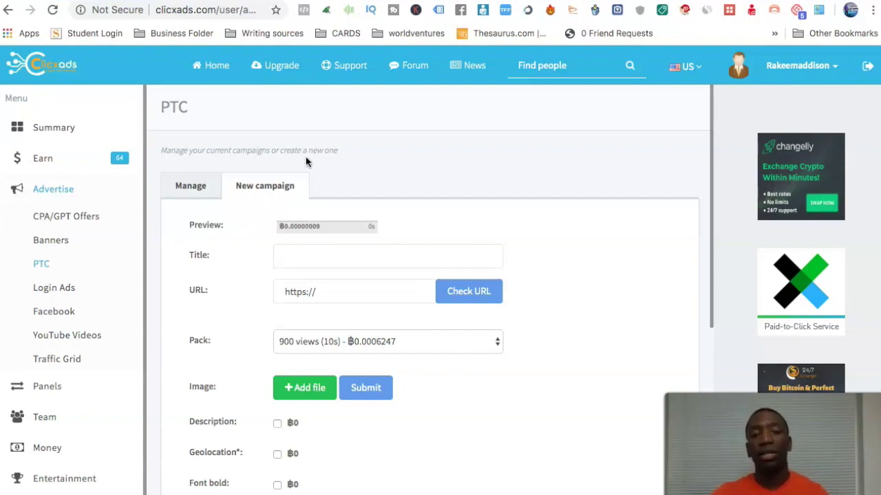
{"action": "left_click", "coordinate": [311, 255]}
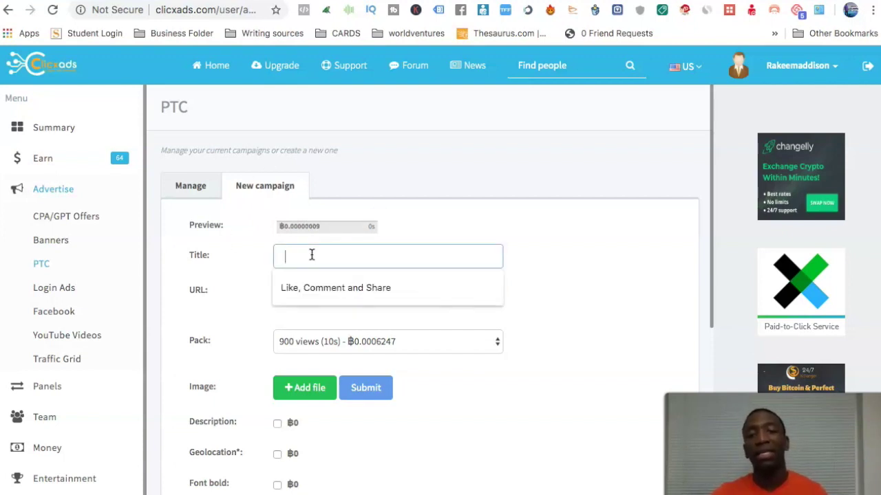
{"action": "left_click", "coordinate": [460, 225]}
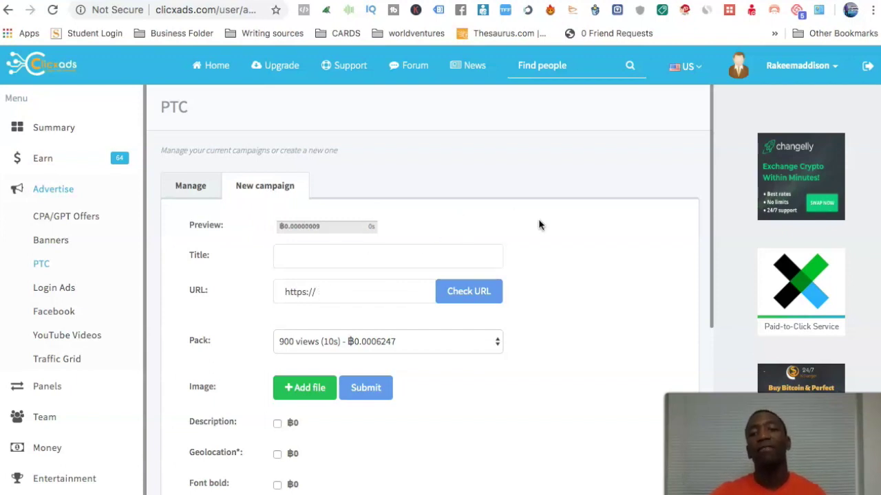
{"action": "double_click", "coordinate": [344, 294]}
{"action": "left_click", "coordinate": [598, 235]}
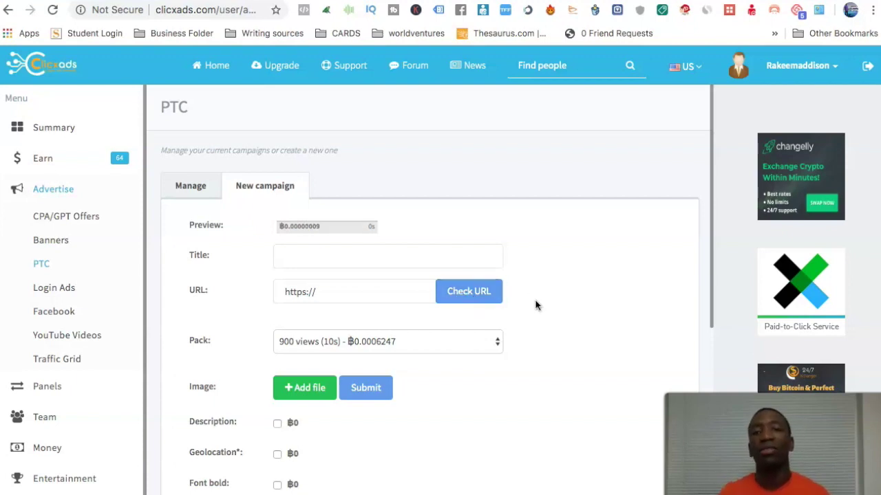
Examine the PTC campaign's view packs, optional extras such as geolocation and starred ad, total price and payment options
{"action": "left_click", "coordinate": [337, 344]}
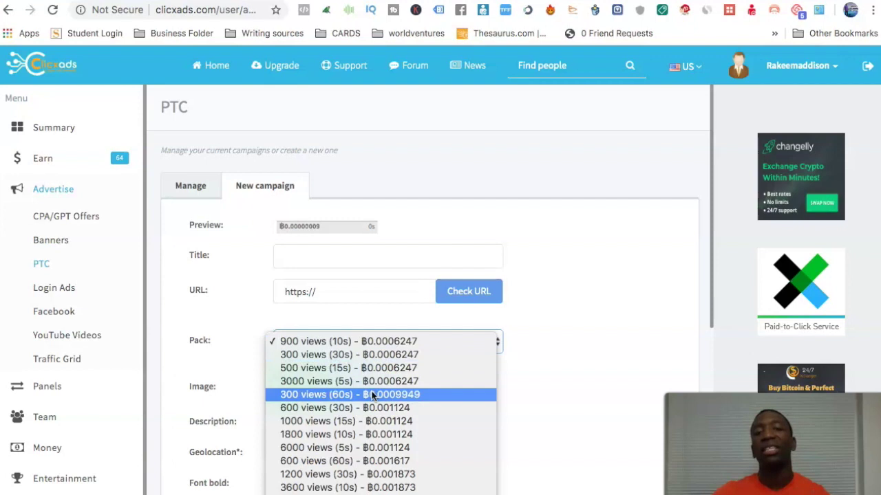
{"action": "scroll", "coordinate": [371, 397], "scroll_direction": "down", "scroll_amount": 1}
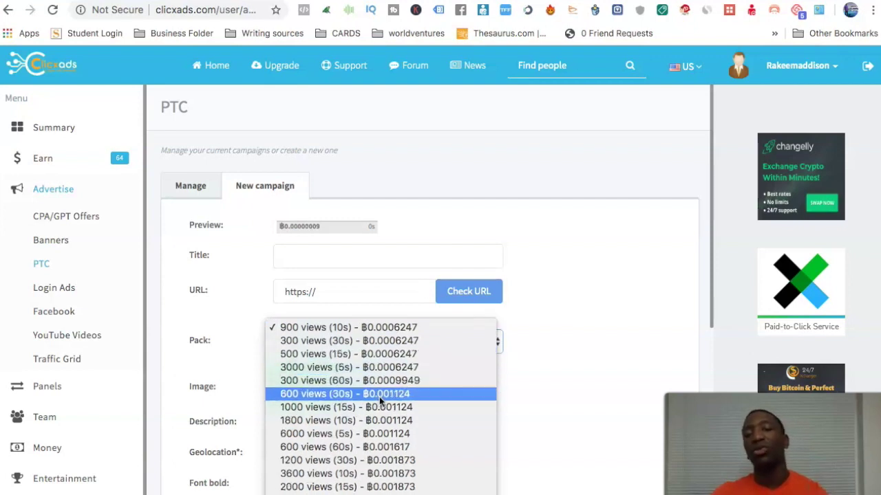
{"action": "left_click", "coordinate": [576, 314]}
{"action": "scroll", "coordinate": [576, 314], "scroll_direction": "down", "scroll_amount": 2}
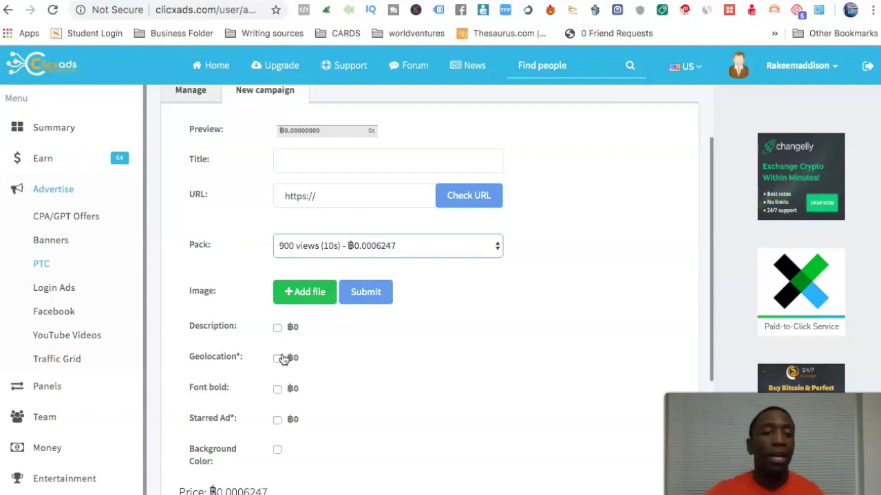
{"action": "scroll", "coordinate": [282, 359], "scroll_direction": "down", "scroll_amount": 4}
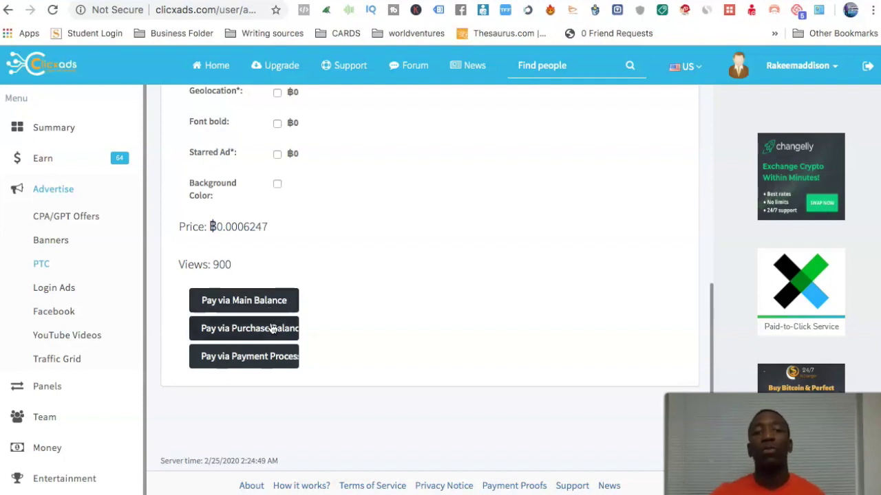
View the Login Ads campaigns page and open the new campaign form for Facebook advertising
{"action": "left_click", "coordinate": [69, 292]}
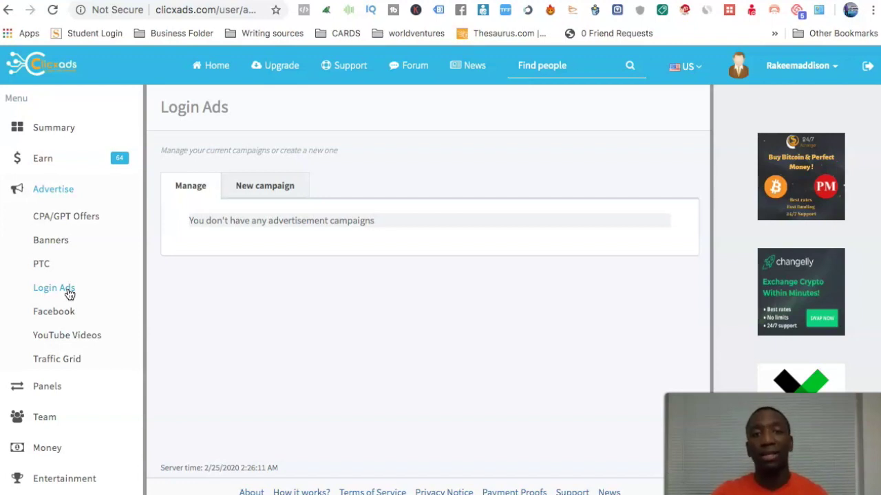
{"action": "left_click", "coordinate": [59, 313]}
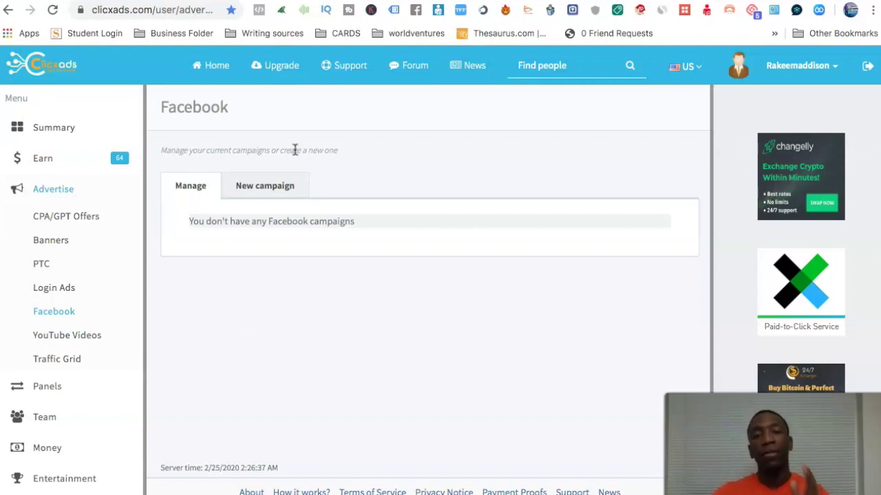
{"action": "left_click", "coordinate": [261, 184]}
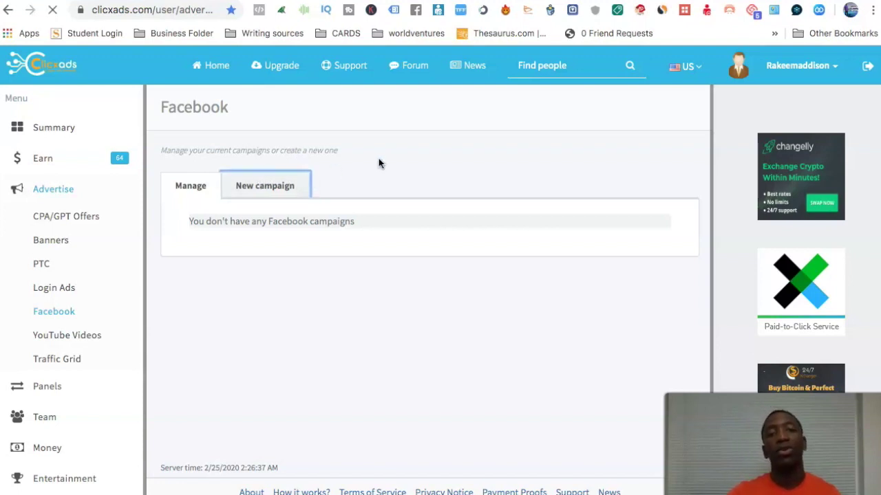
Examine the Facebook campaign's fanpage URL field and the available packs of likes
{"action": "left_click", "coordinate": [325, 226]}
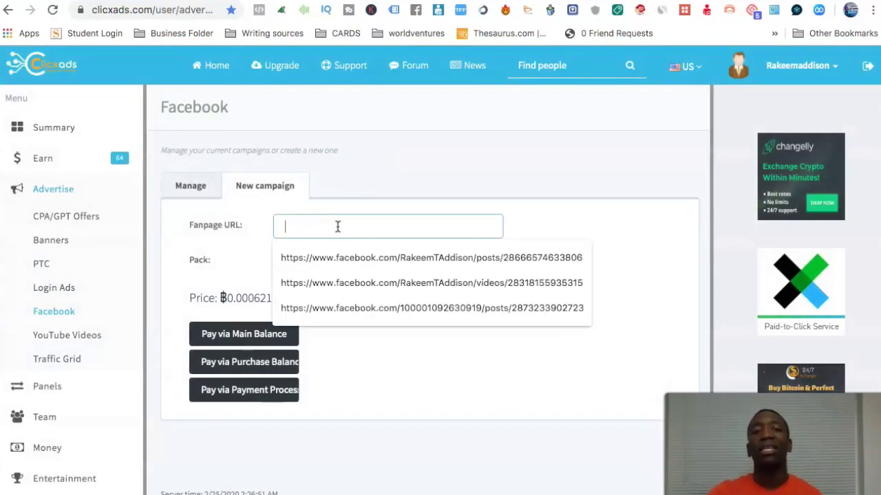
{"action": "left_click", "coordinate": [588, 202]}
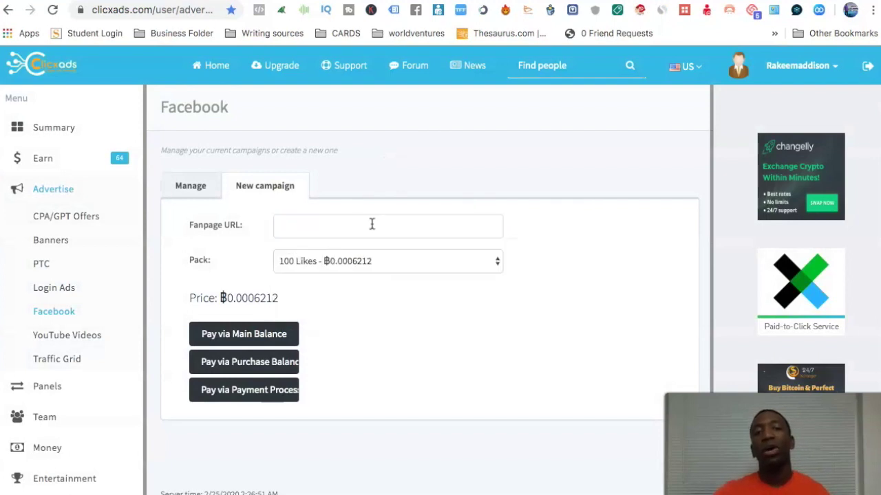
{"action": "left_click", "coordinate": [344, 228]}
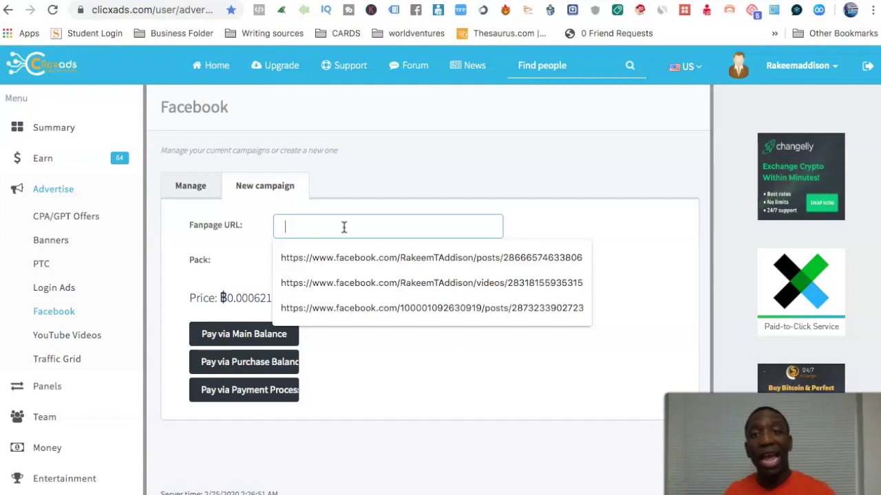
{"action": "left_click", "coordinate": [498, 199]}
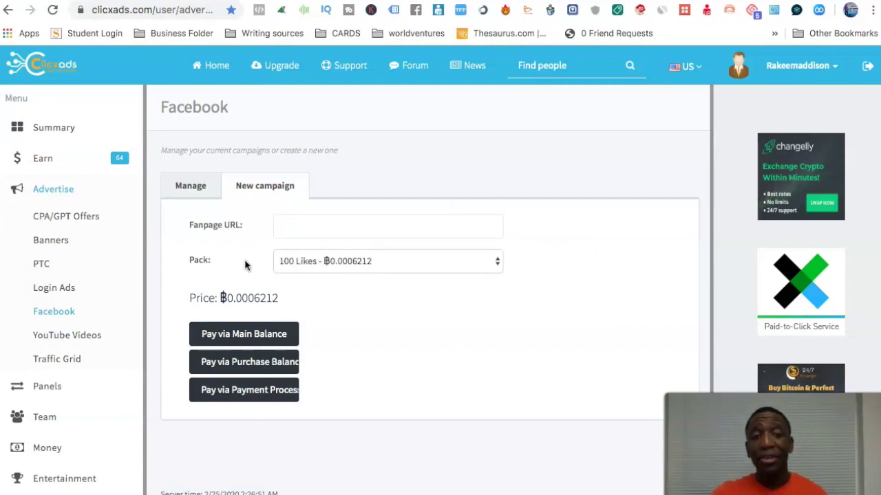
{"action": "left_click", "coordinate": [348, 260]}
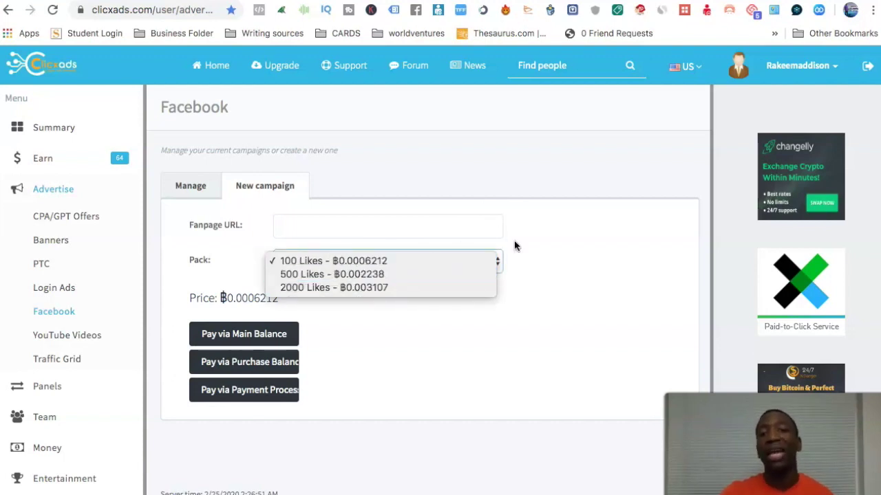
{"action": "left_click", "coordinate": [542, 246]}
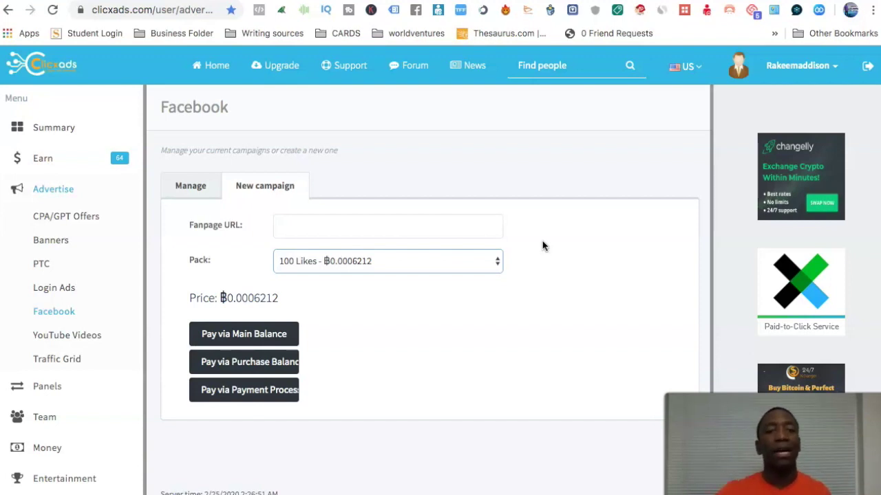
Open the new campaign form for YouTube video advertising and check its title and URL fields
{"action": "left_click", "coordinate": [94, 337]}
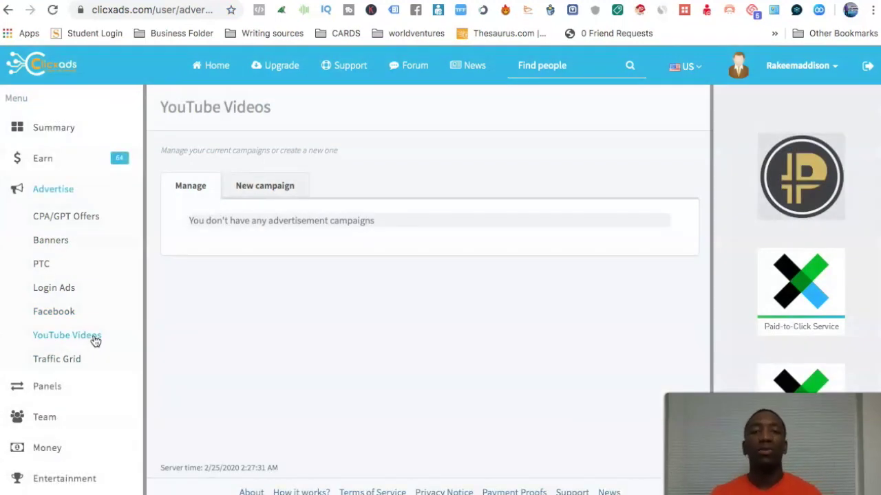
{"action": "left_click", "coordinate": [281, 189]}
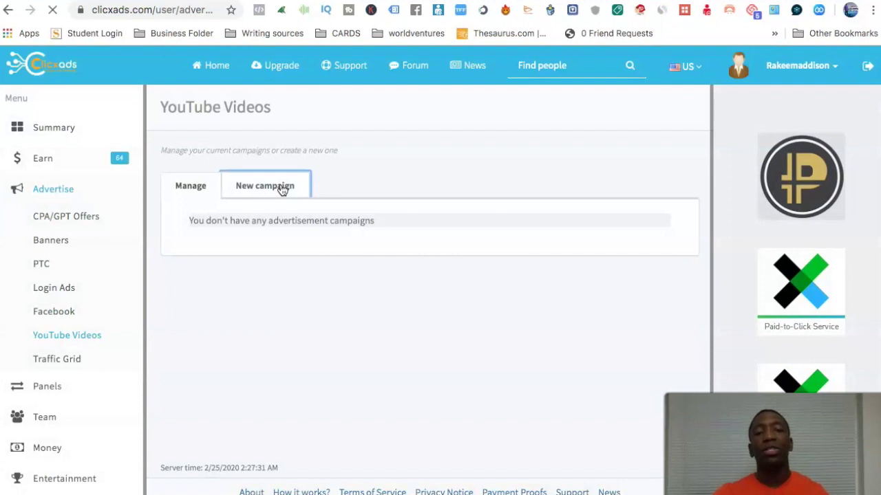
{"action": "left_click", "coordinate": [333, 220]}
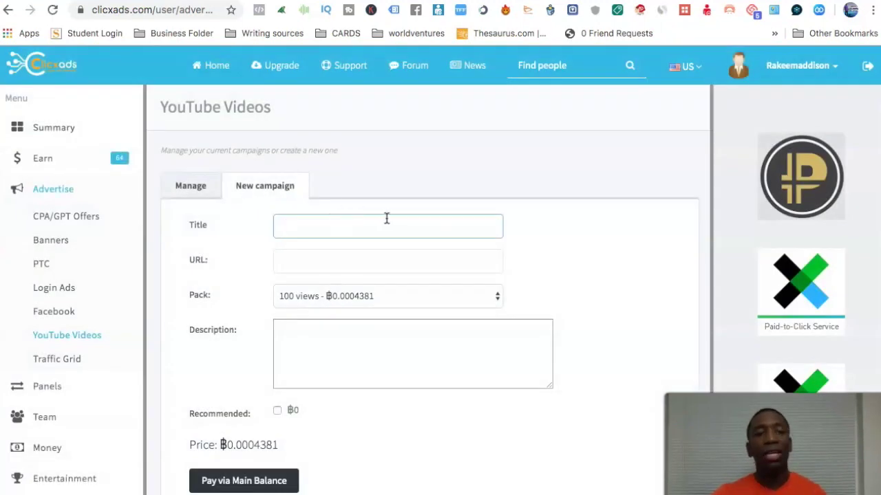
{"action": "left_click", "coordinate": [318, 259]}
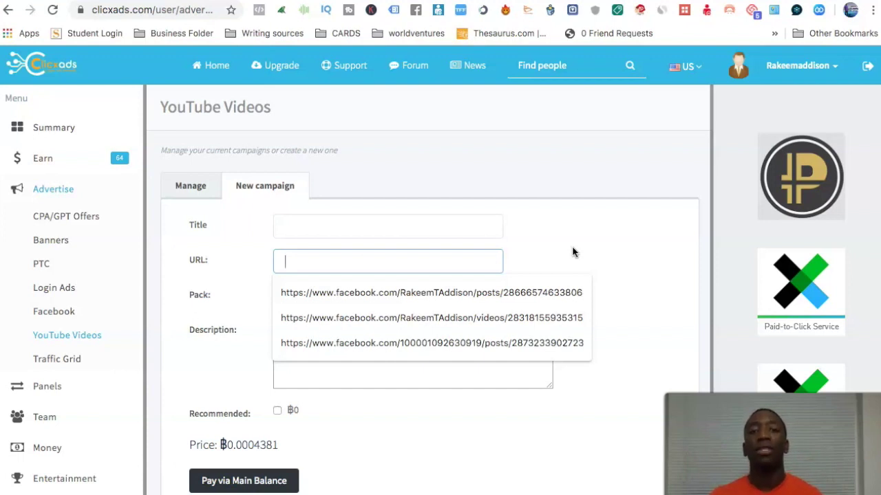
{"action": "left_click", "coordinate": [571, 252]}
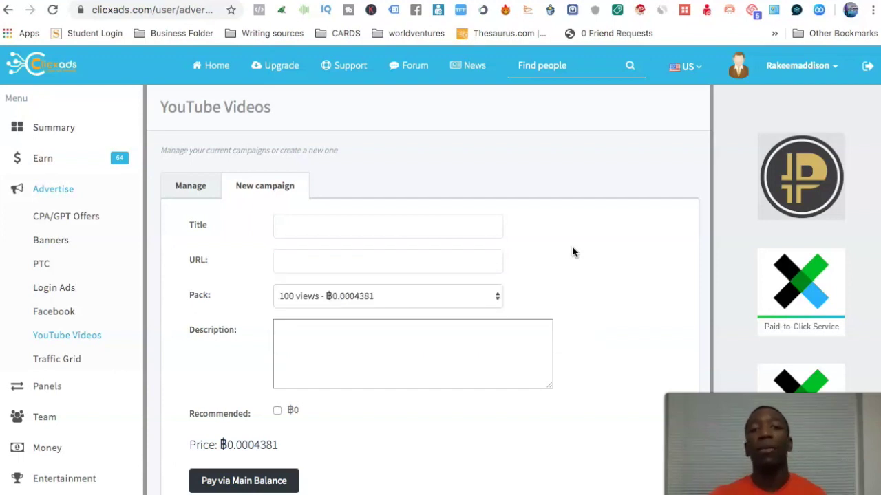
Examine the YouTube campaign's view packs, description field, recommended option, price and payment options
{"action": "left_click", "coordinate": [408, 298]}
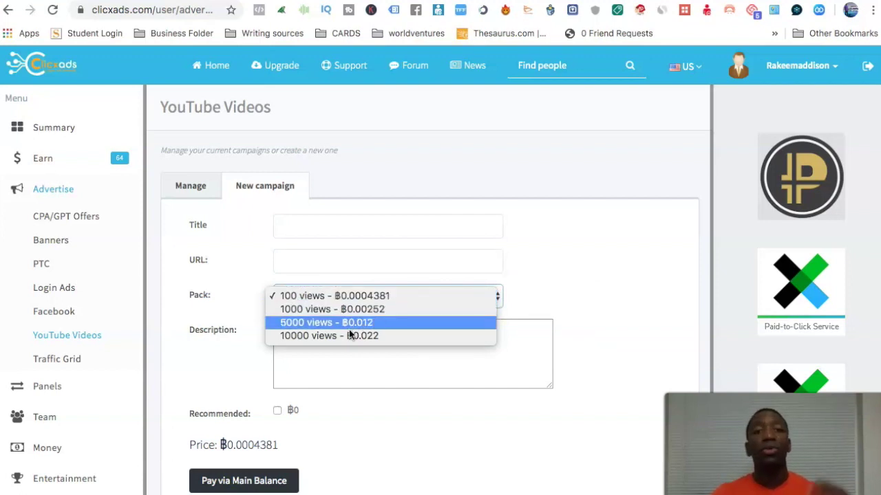
{"action": "left_click", "coordinate": [575, 281]}
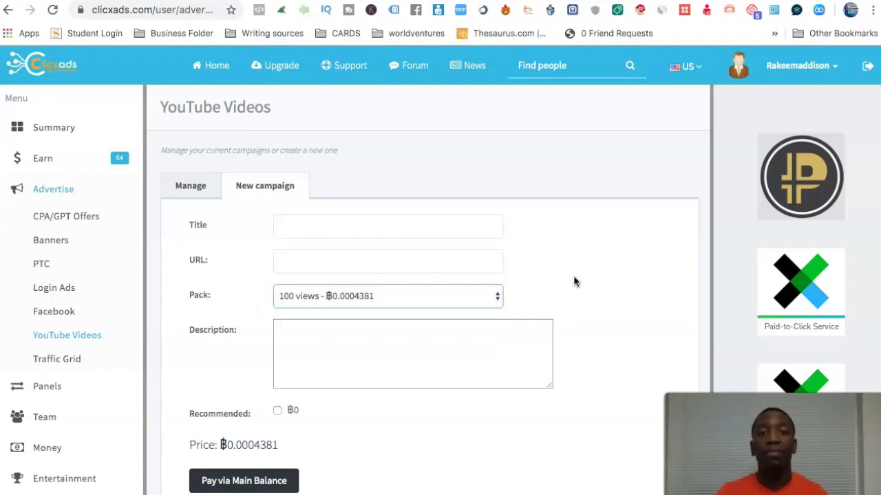
{"action": "scroll", "coordinate": [574, 281], "scroll_direction": "down", "scroll_amount": 2}
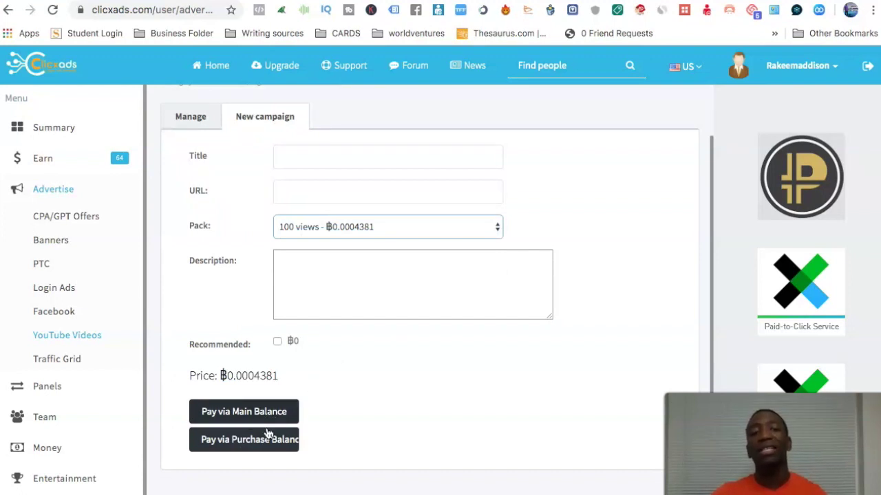
Open the Traffic Grid advertising page
{"action": "left_click", "coordinate": [61, 359]}
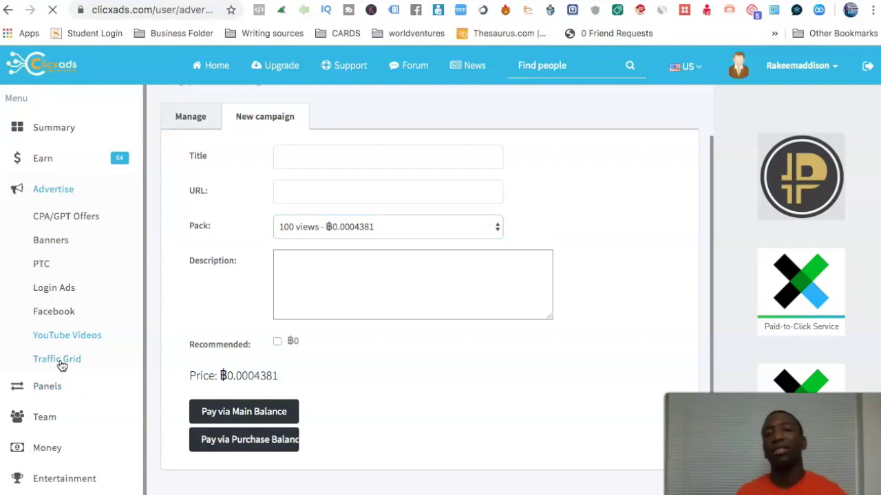